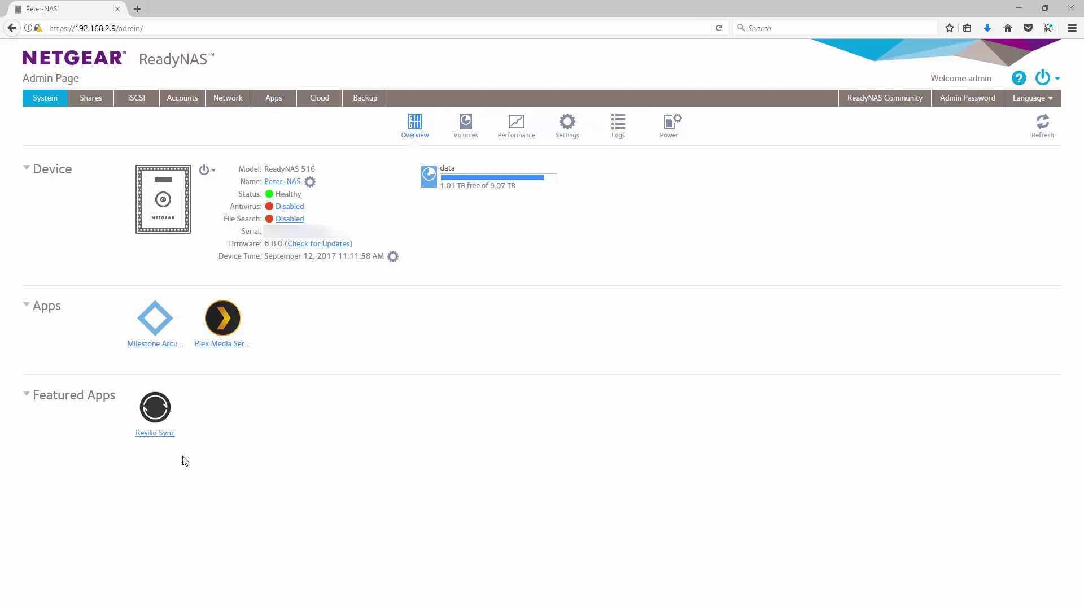
# Launch Milestone Arcus from the NAS Apps and log in to the live camera view
pyautogui.click(157, 325)
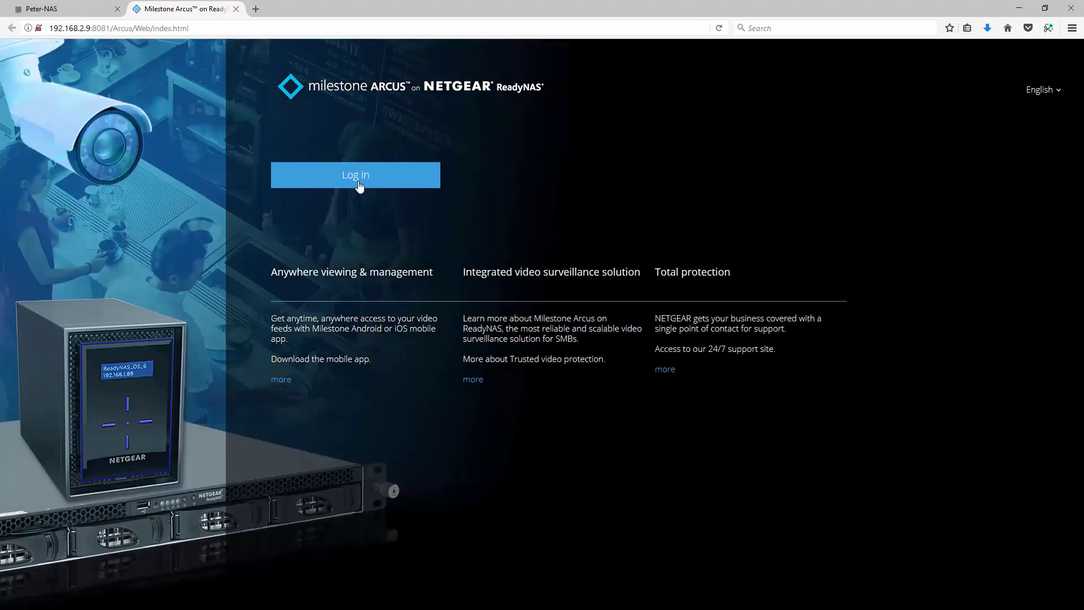
pyautogui.click(358, 176)
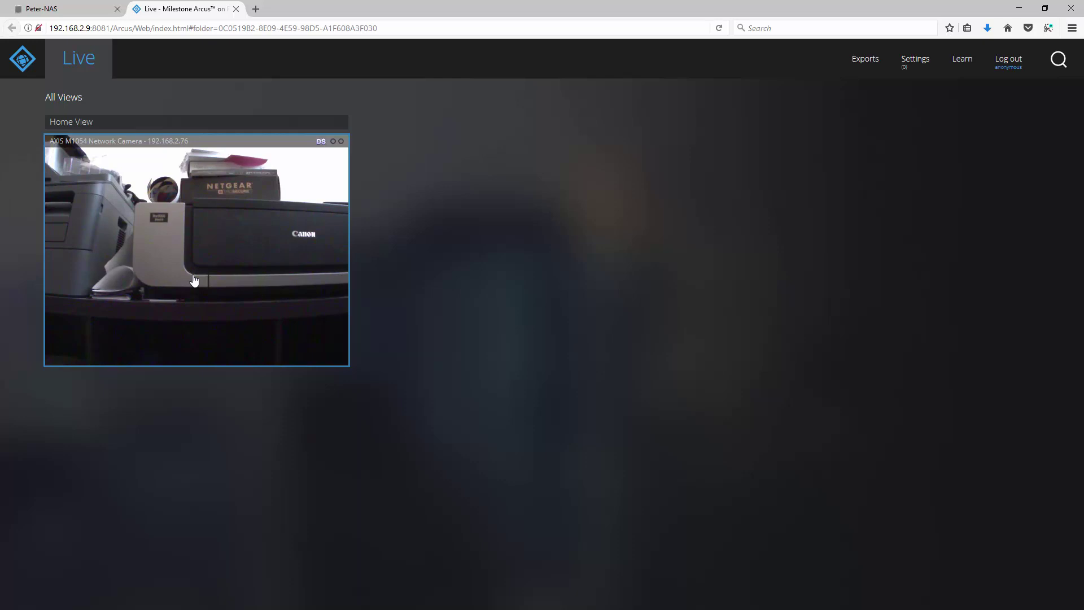
# Show the AXIS M1054 camera in Home View, briefly viewing it full screen and back
pyautogui.click(194, 280)
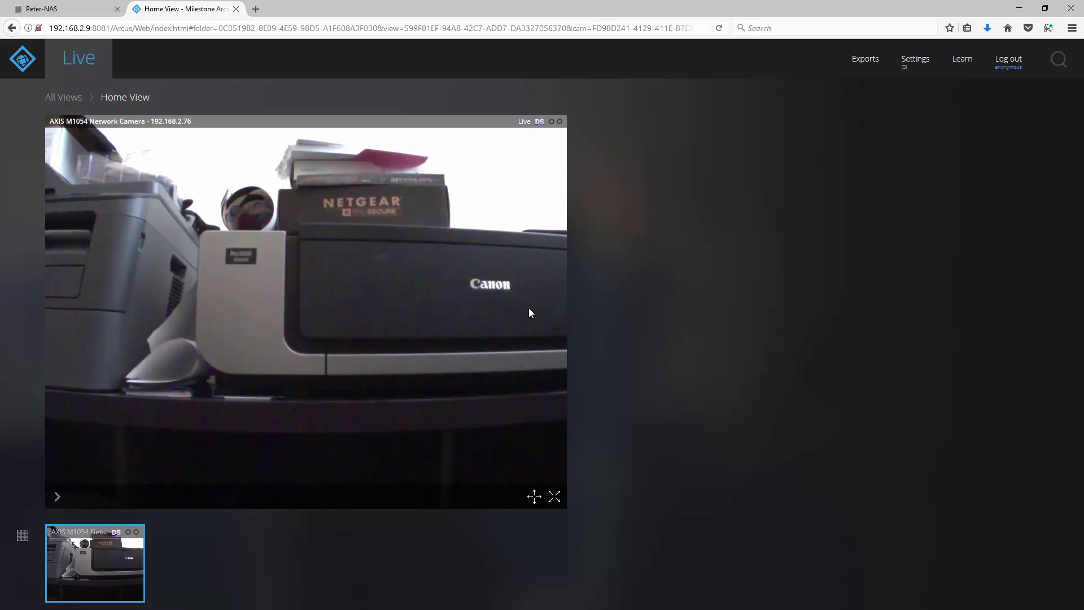
pyautogui.click(554, 496)
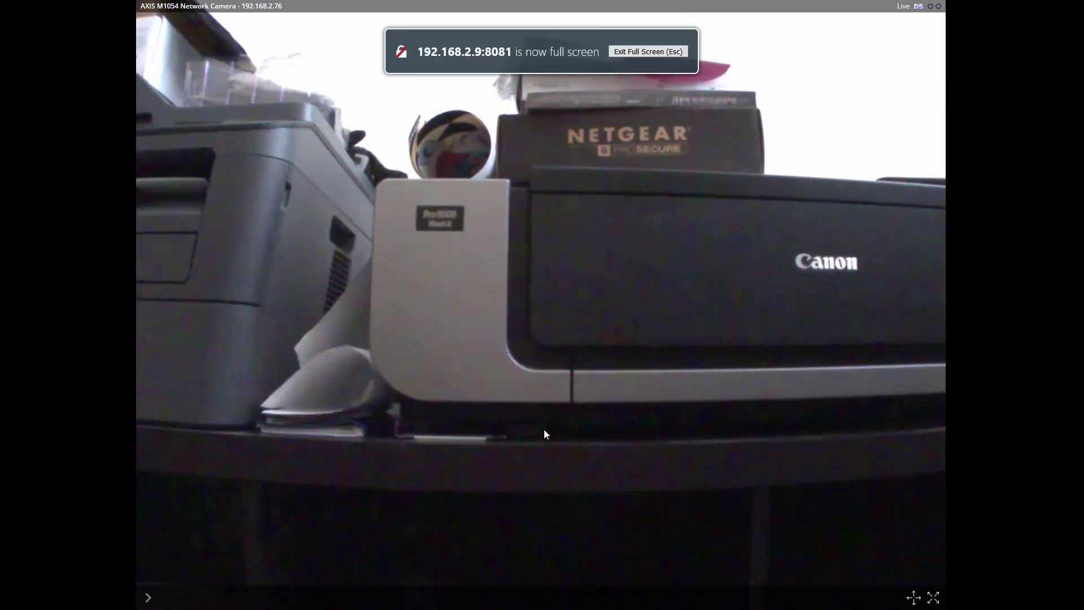
pyautogui.click(933, 596)
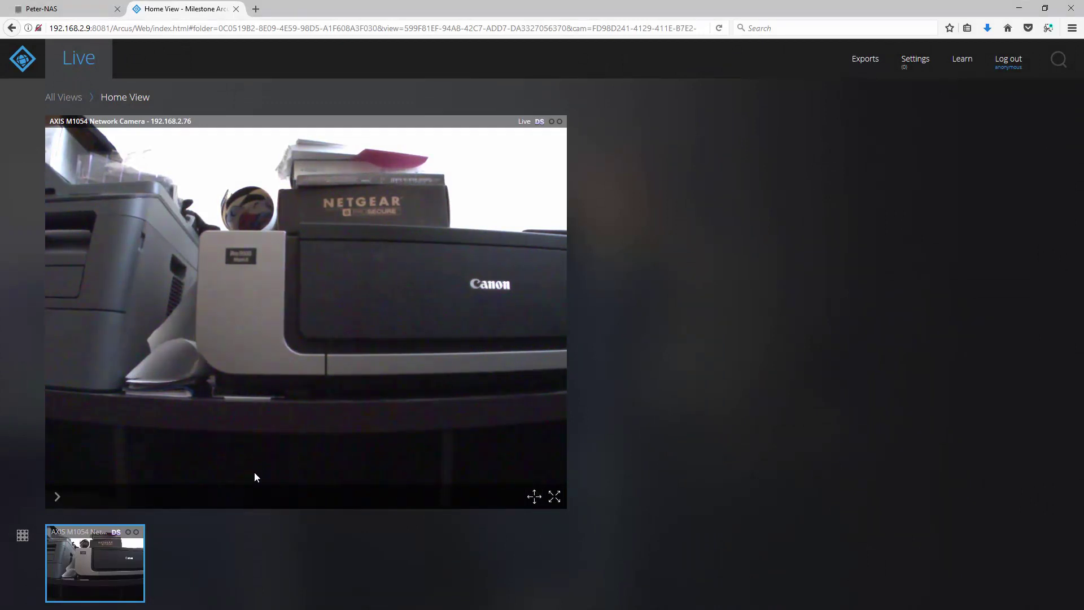
# Switch the AXIS M1054 feed from live to recorded playback at 10:47:46 AM
pyautogui.click(55, 497)
pyautogui.click(56, 497)
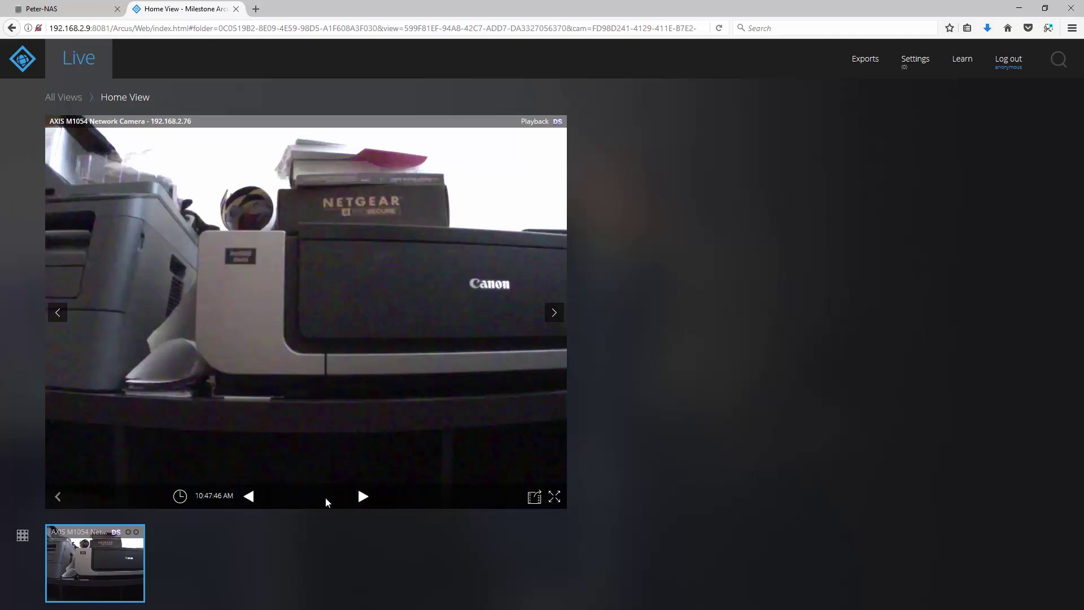
# Play the recording forward, then in reverse, stopping it at 10:47:44 AM
pyautogui.click(363, 497)
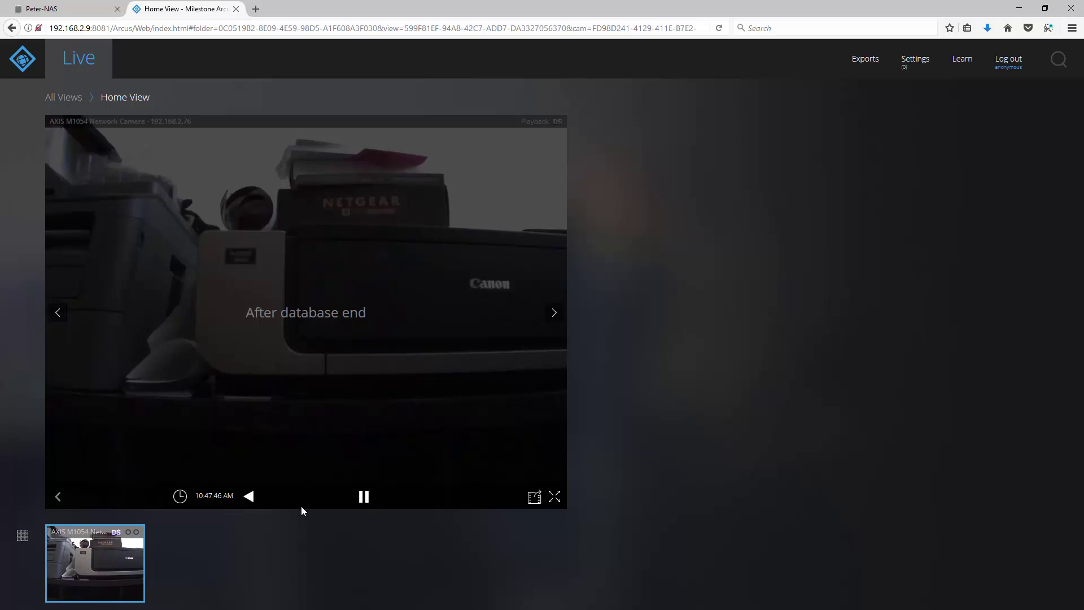
pyautogui.click(249, 497)
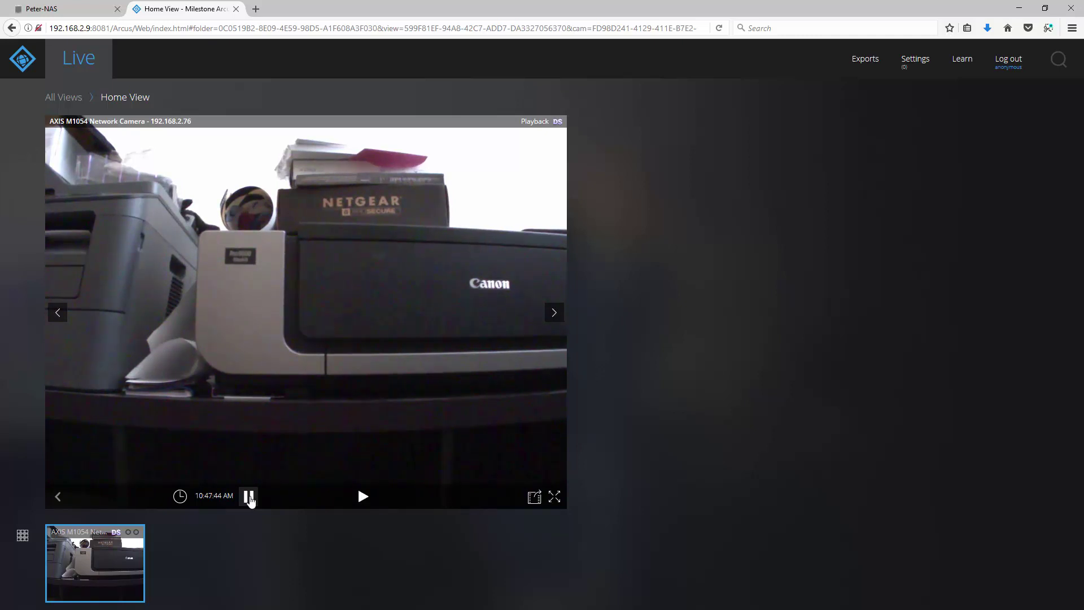
pyautogui.click(249, 496)
# Drag the playback timeline back to 10:40 and jump playback to that time
pyautogui.click(180, 496)
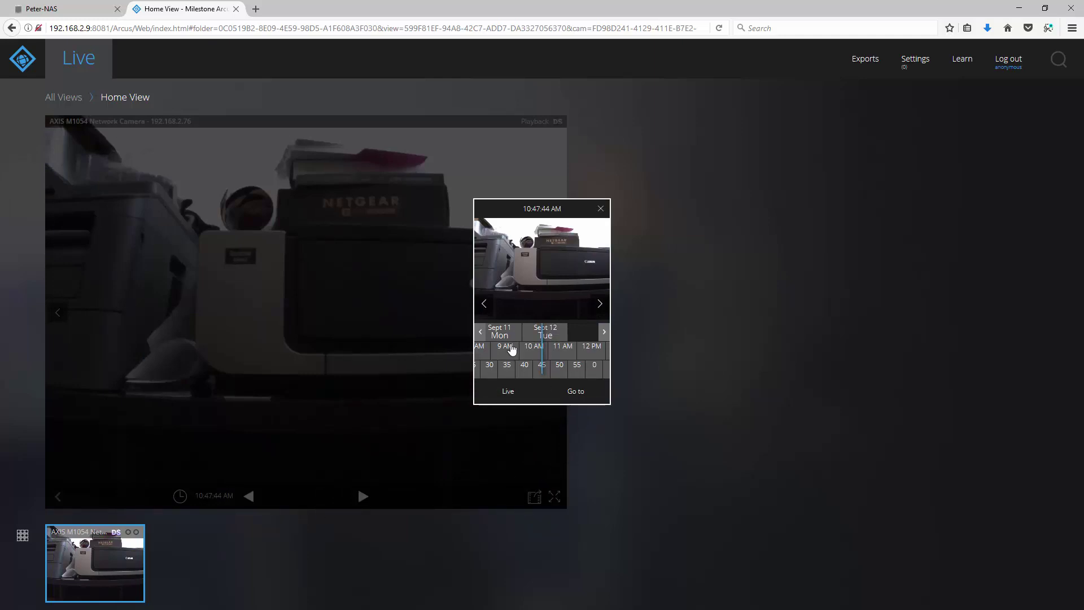
pyautogui.moveTo(510, 345); pyautogui.dragTo(530, 380)
pyautogui.click(509, 377)
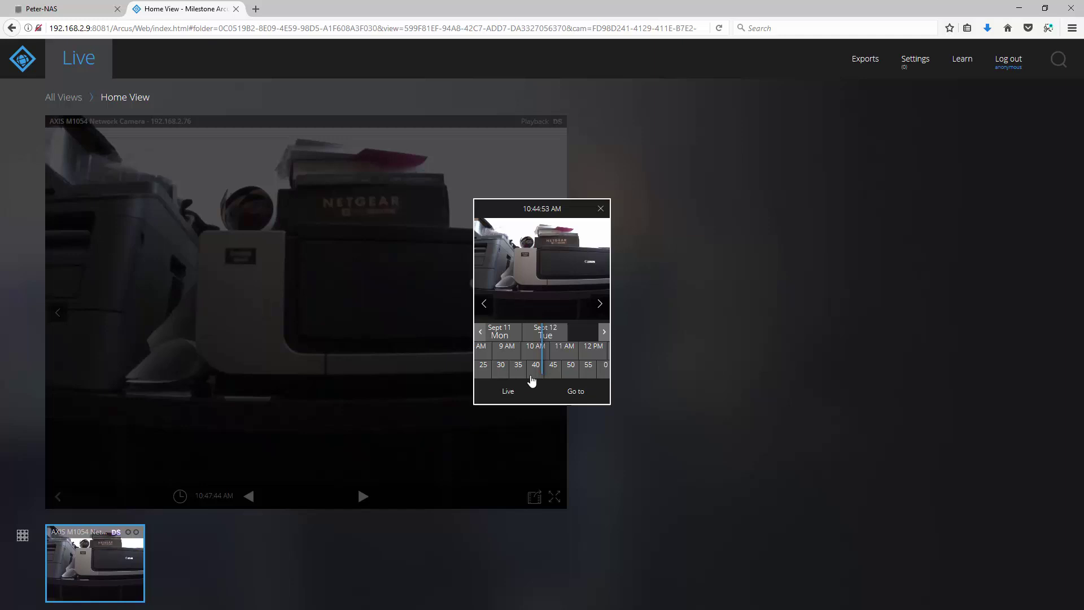
pyautogui.click(571, 394)
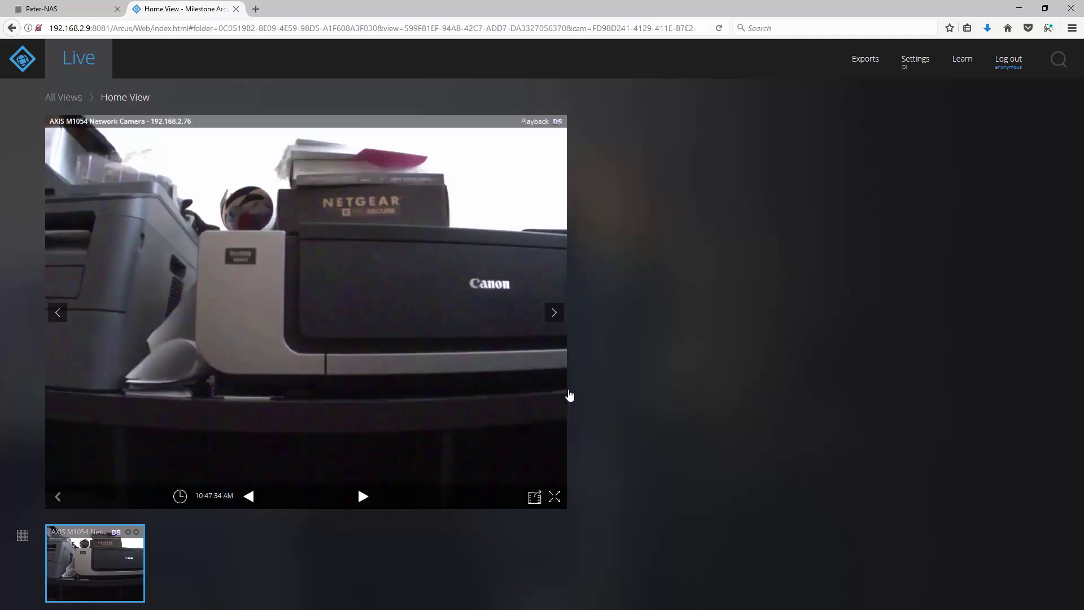
# Browse last week's and this week's recordings, step five images forward, then close the picker
pyautogui.click(179, 496)
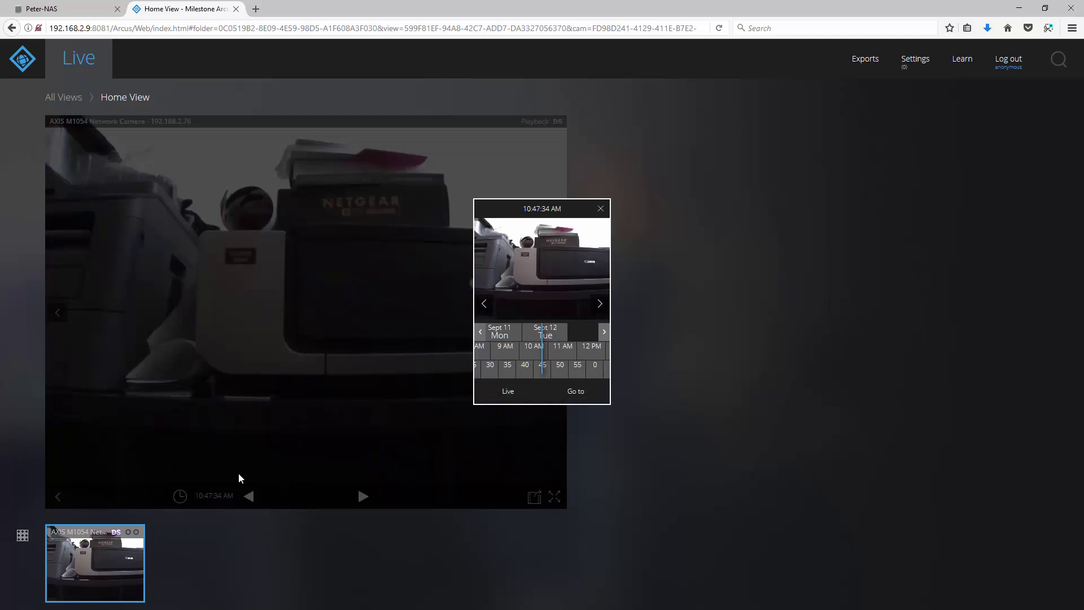
pyautogui.click(480, 336)
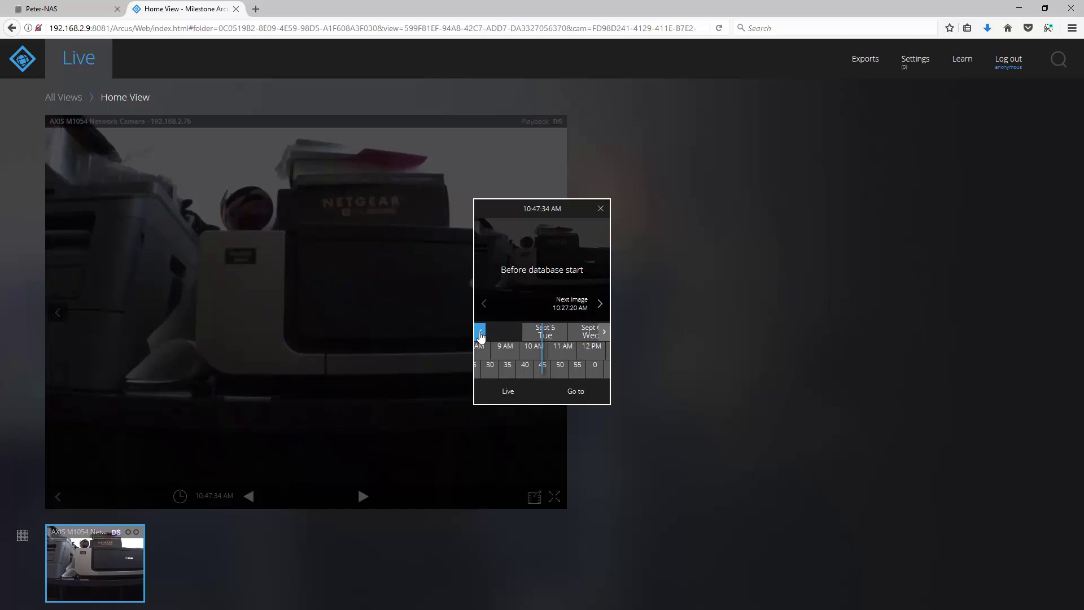
pyautogui.click(604, 334)
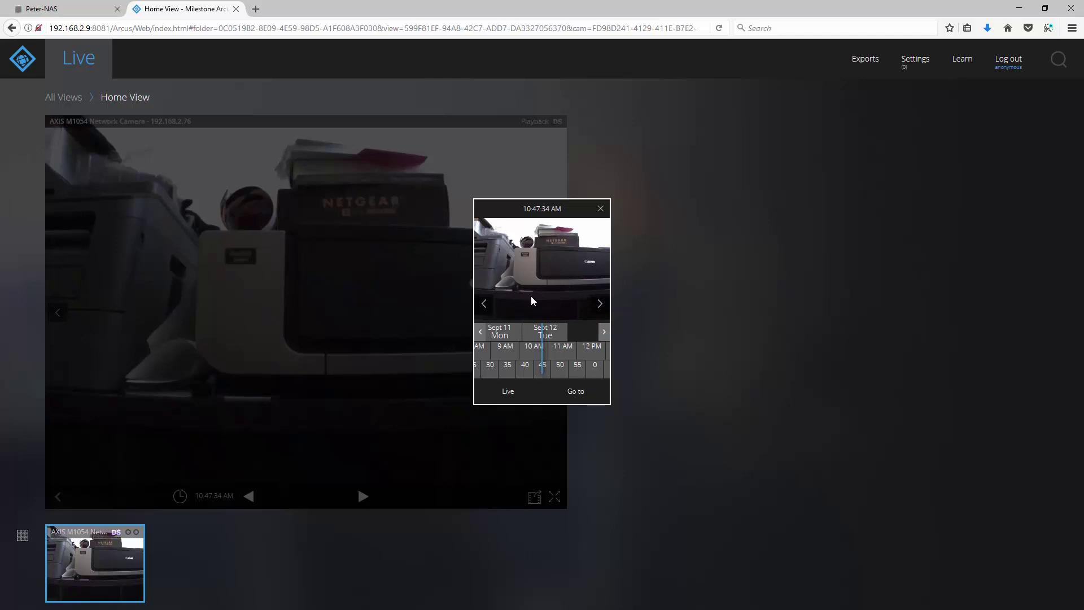
pyautogui.click(599, 305)
pyautogui.click(600, 306)
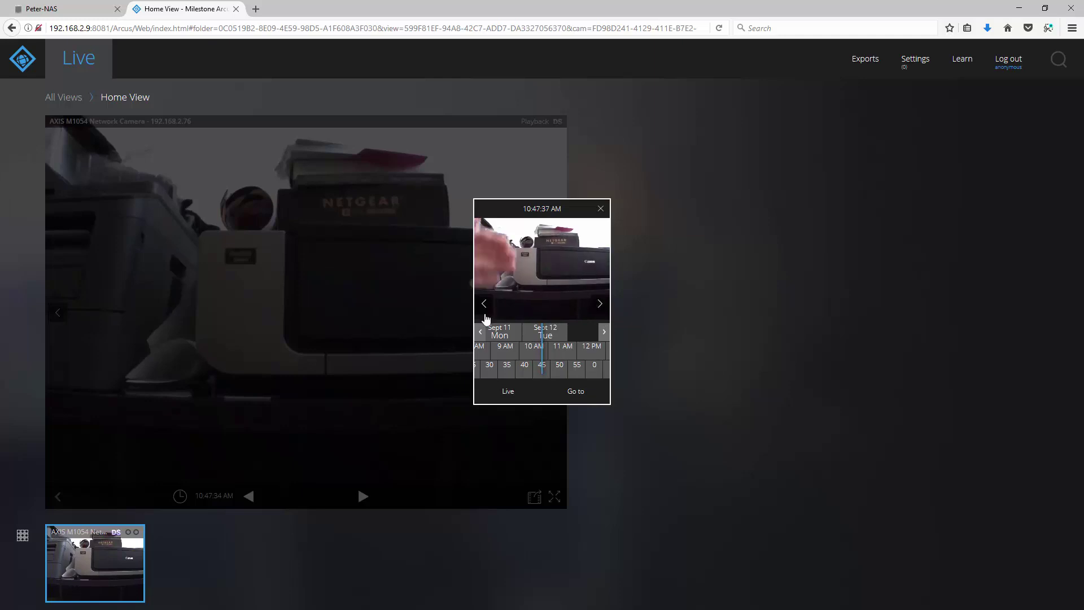
pyautogui.click(599, 305)
pyautogui.click(599, 305)
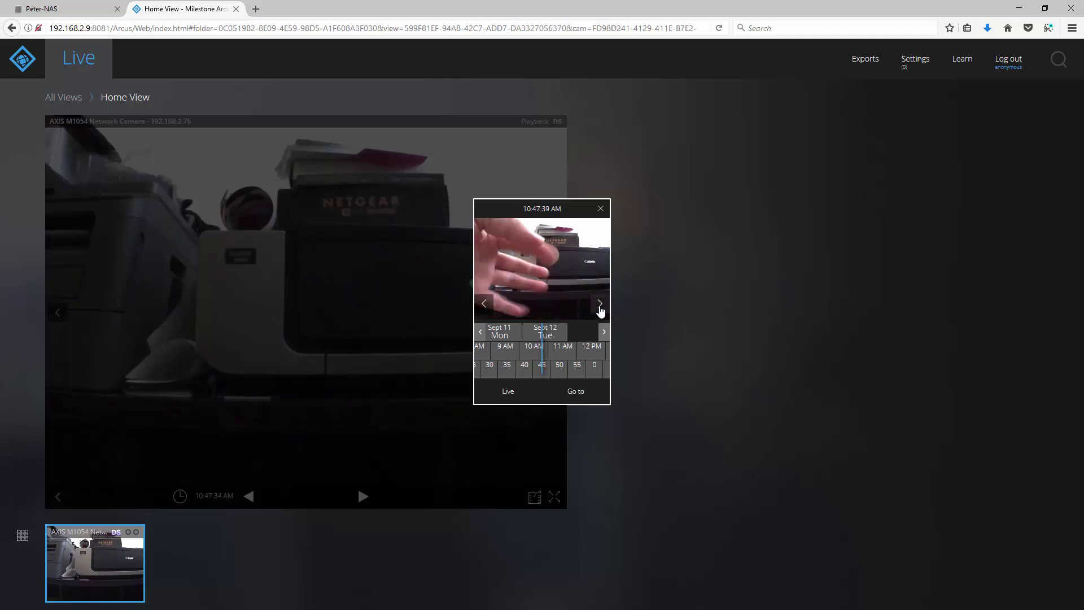
pyautogui.click(600, 306)
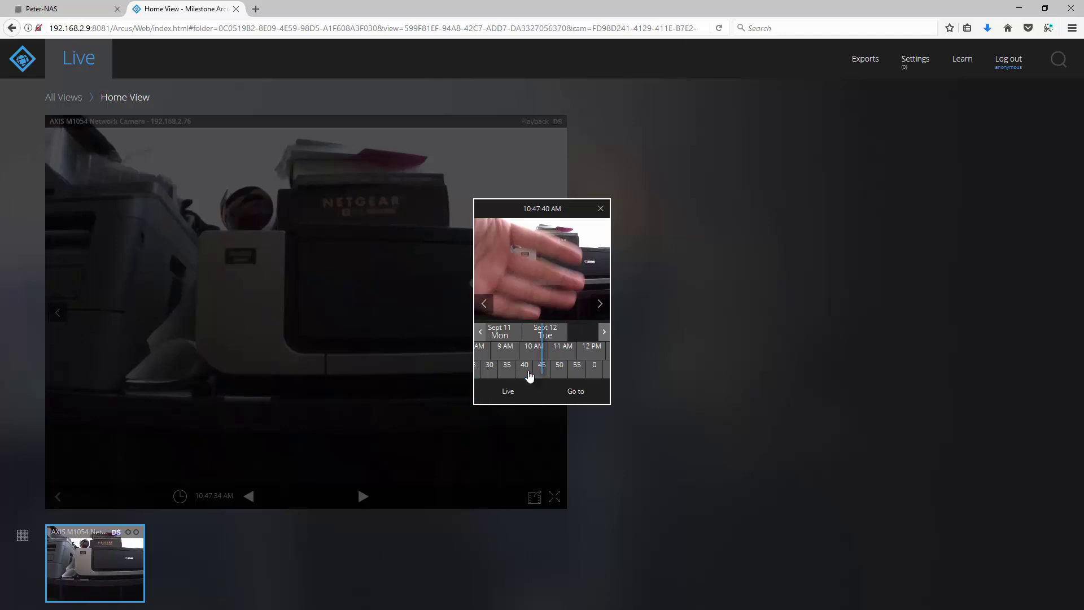
pyautogui.click(601, 210)
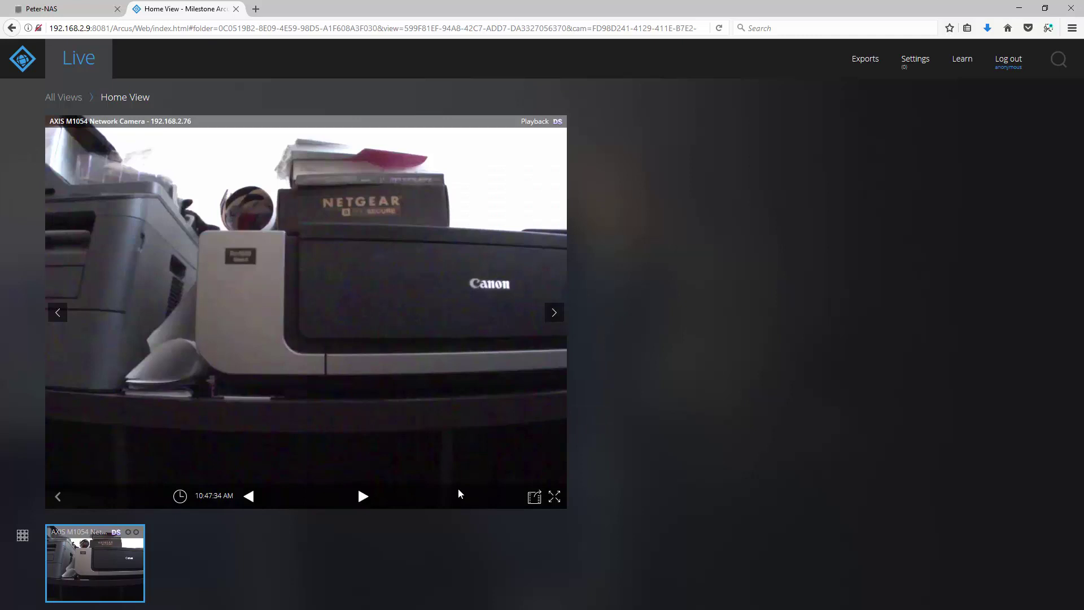
# Set the export range to 10:27:22 AM through 10:42:08 AM, a 00:14:46 clip
pyautogui.click(534, 498)
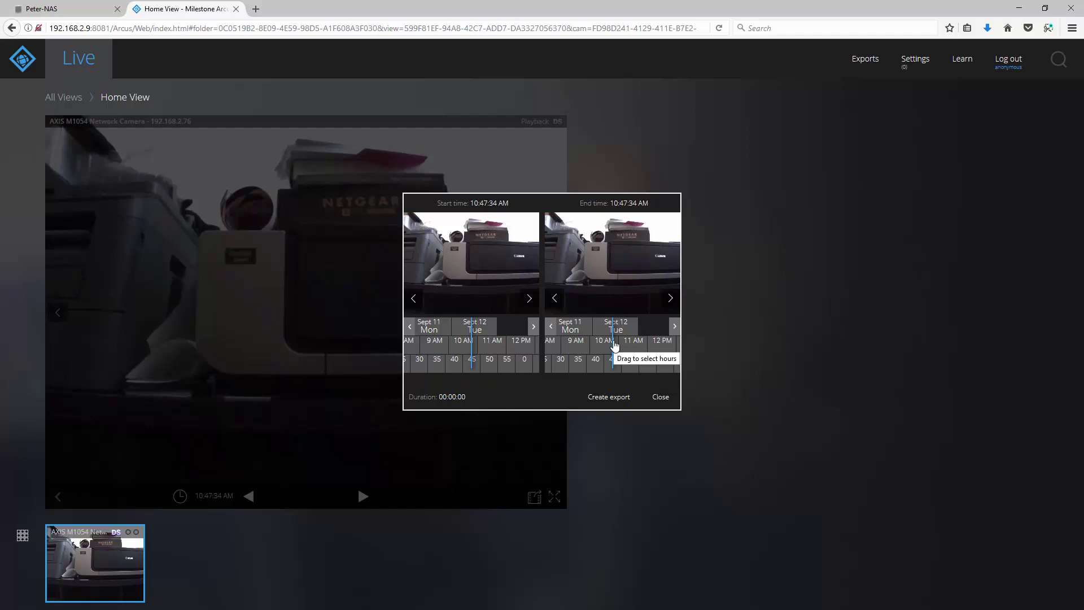
pyautogui.moveTo(520, 340); pyautogui.dragTo(531, 341)
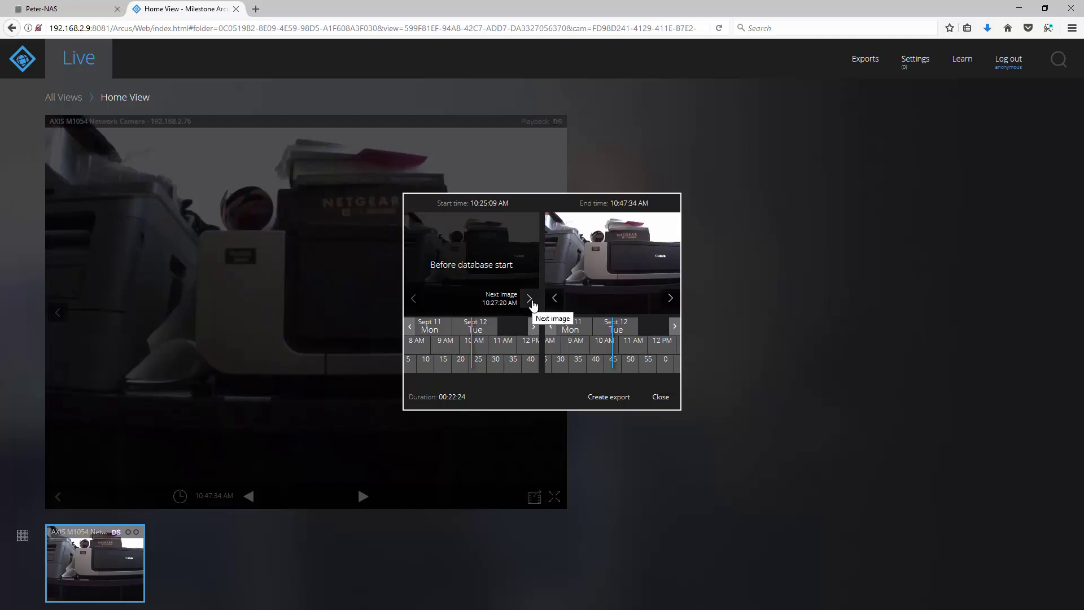
pyautogui.click(530, 298)
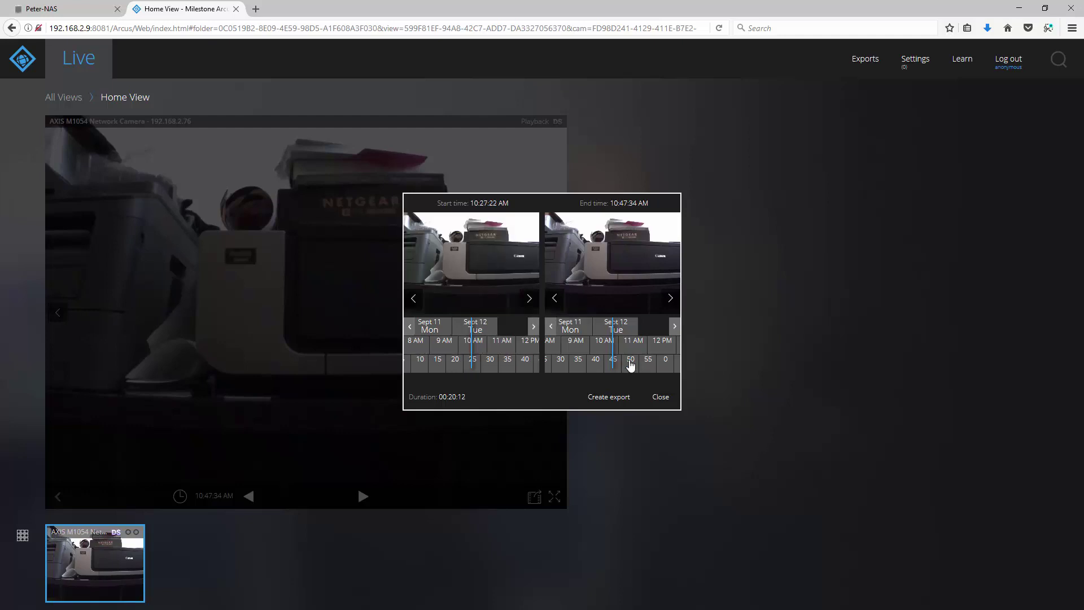
pyautogui.moveTo(631, 365); pyautogui.dragTo(648, 365)
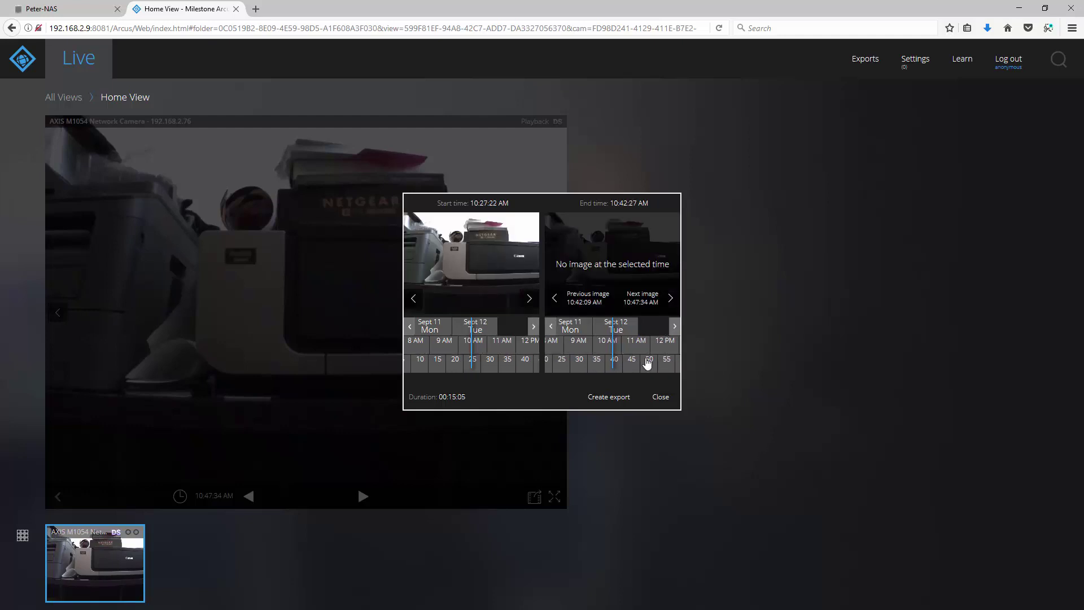
pyautogui.click(556, 299)
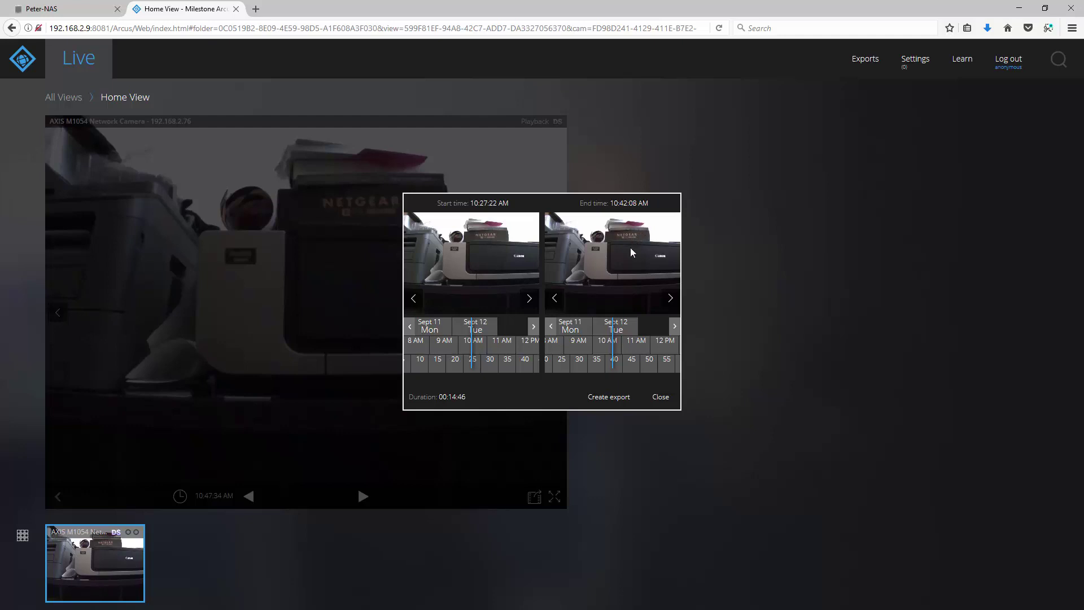
# Create the export and save the 11.9 MB MKV file through Firefox's download dialog
pyautogui.click(612, 398)
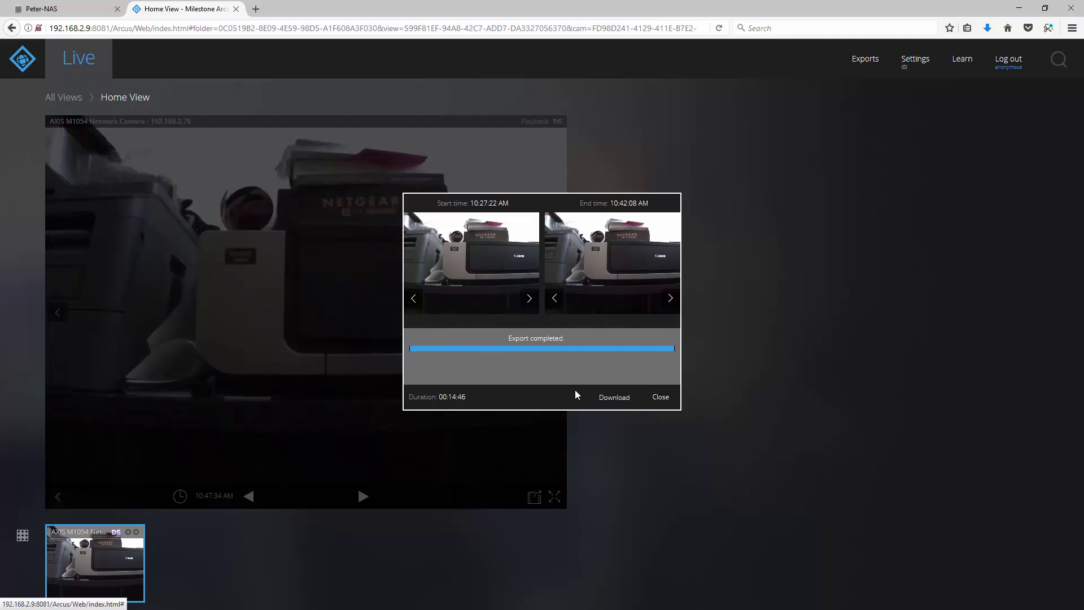
pyautogui.click(621, 400)
pyautogui.click(629, 411)
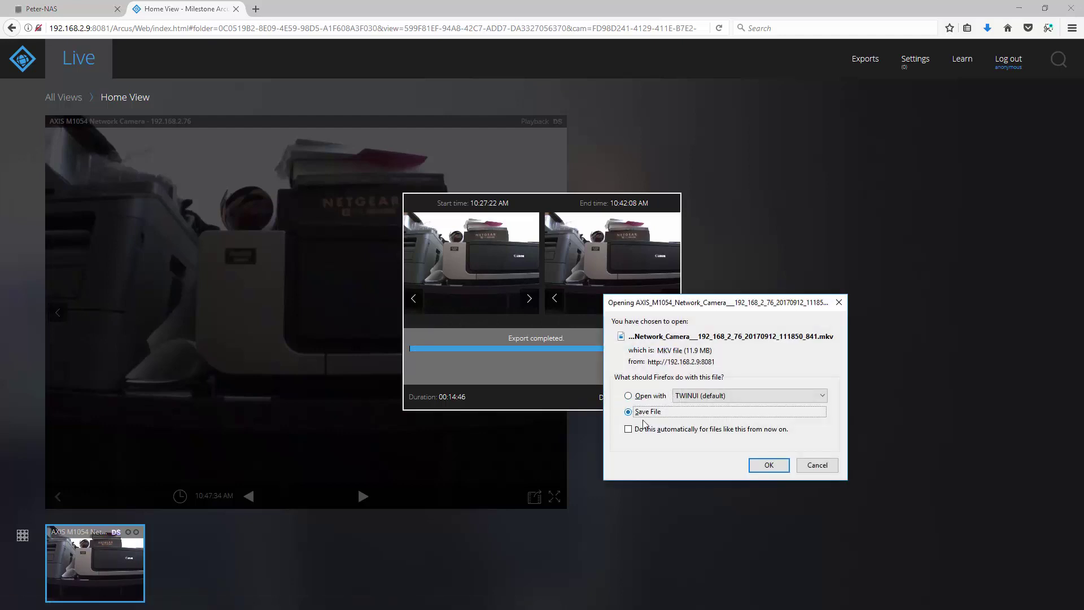
pyautogui.click(776, 471)
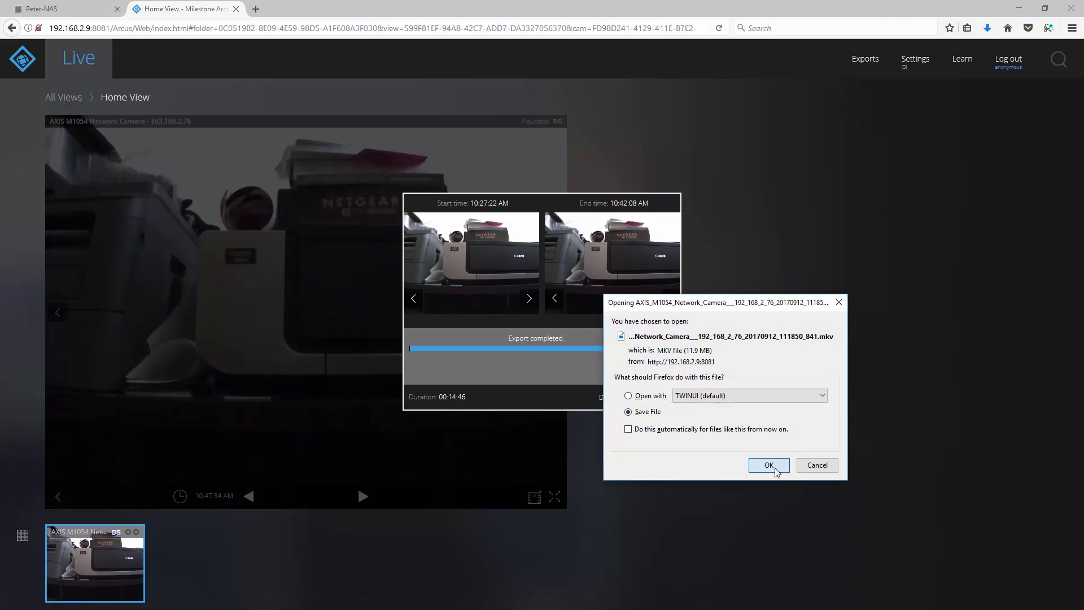